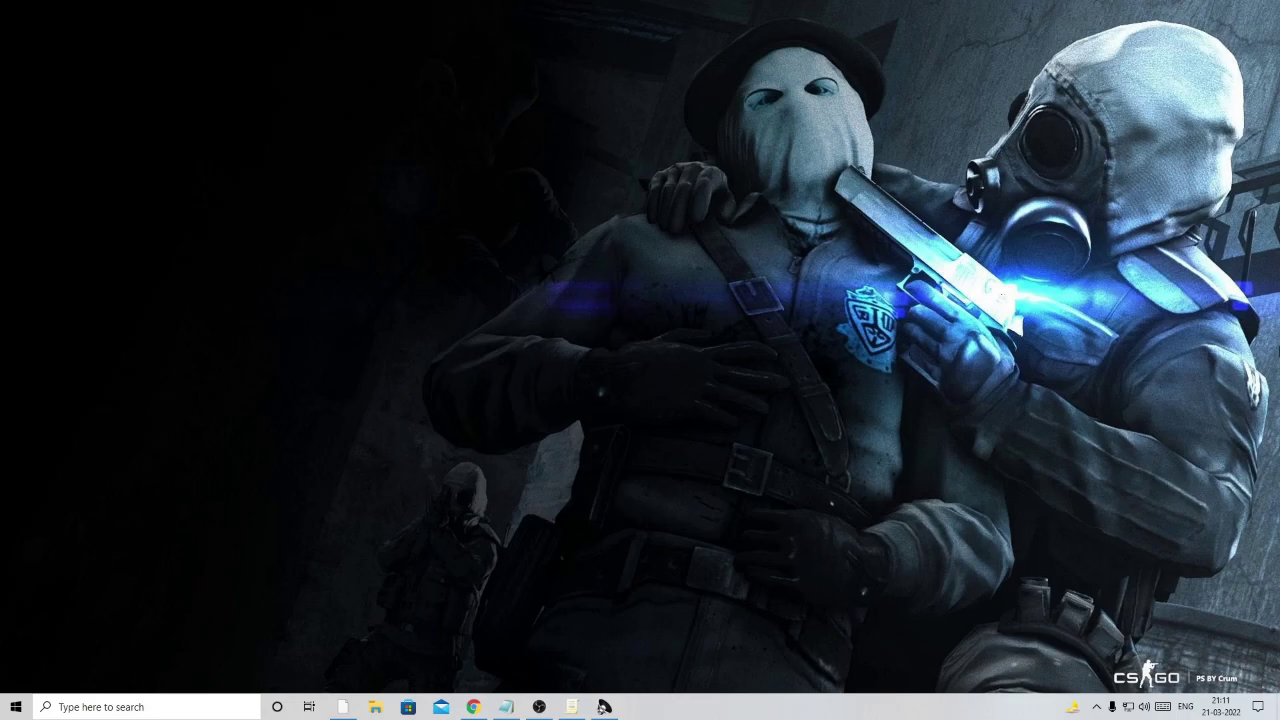
Press Win+G on the desktop to test the Xbox Game Bar, which reports gaming features aren't available.
key(super+g)
Search 'upd' and open Check for updates to confirm Windows Update reports the PC is up to date.
click(192, 708)
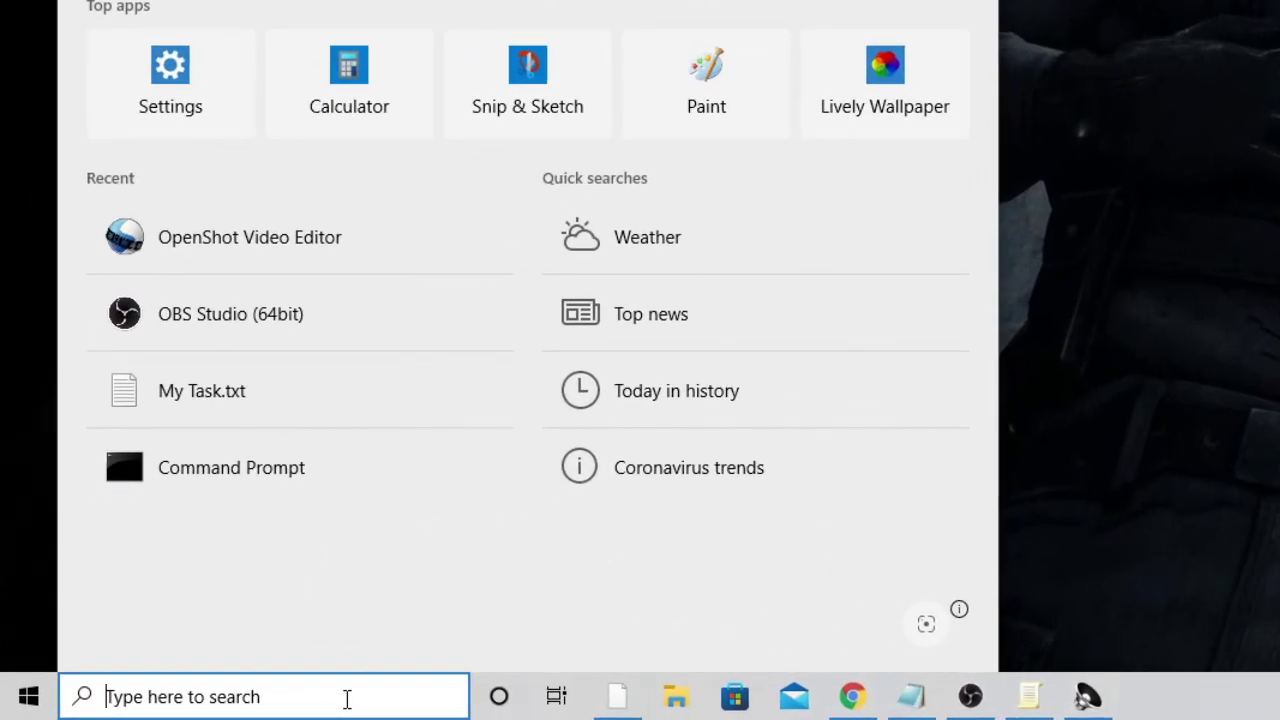
text(upd)
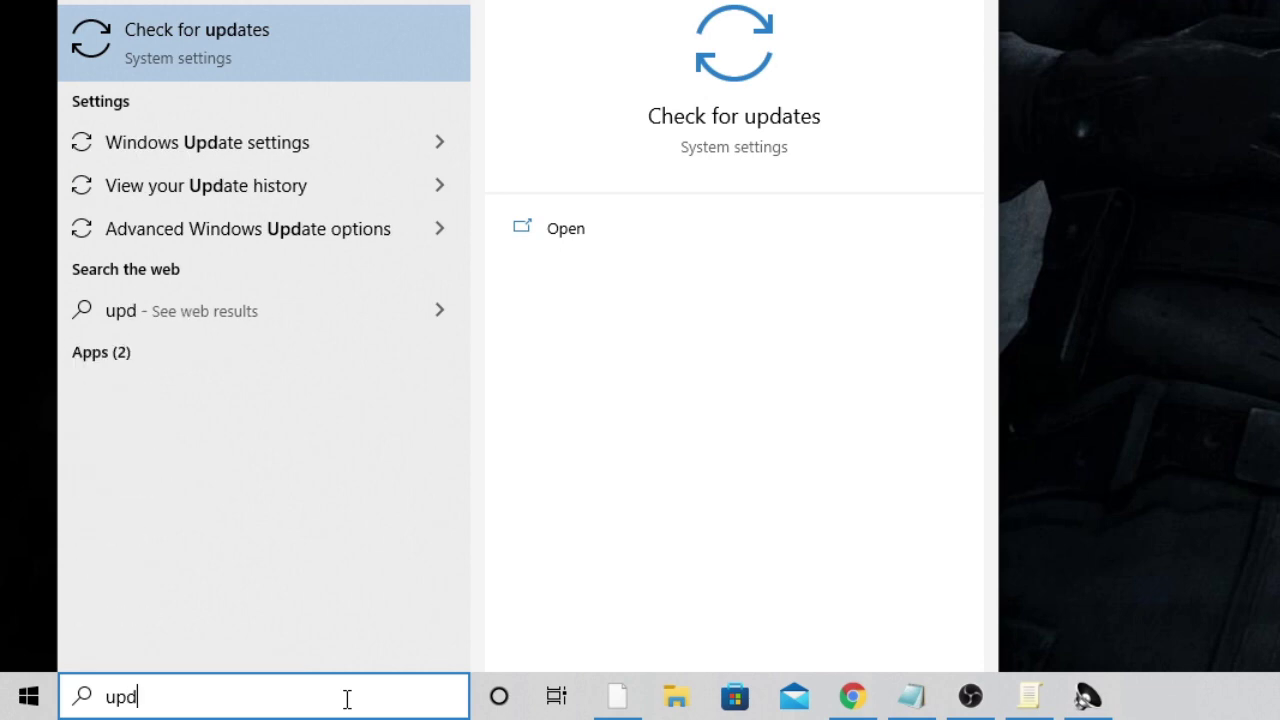
click(282, 28)
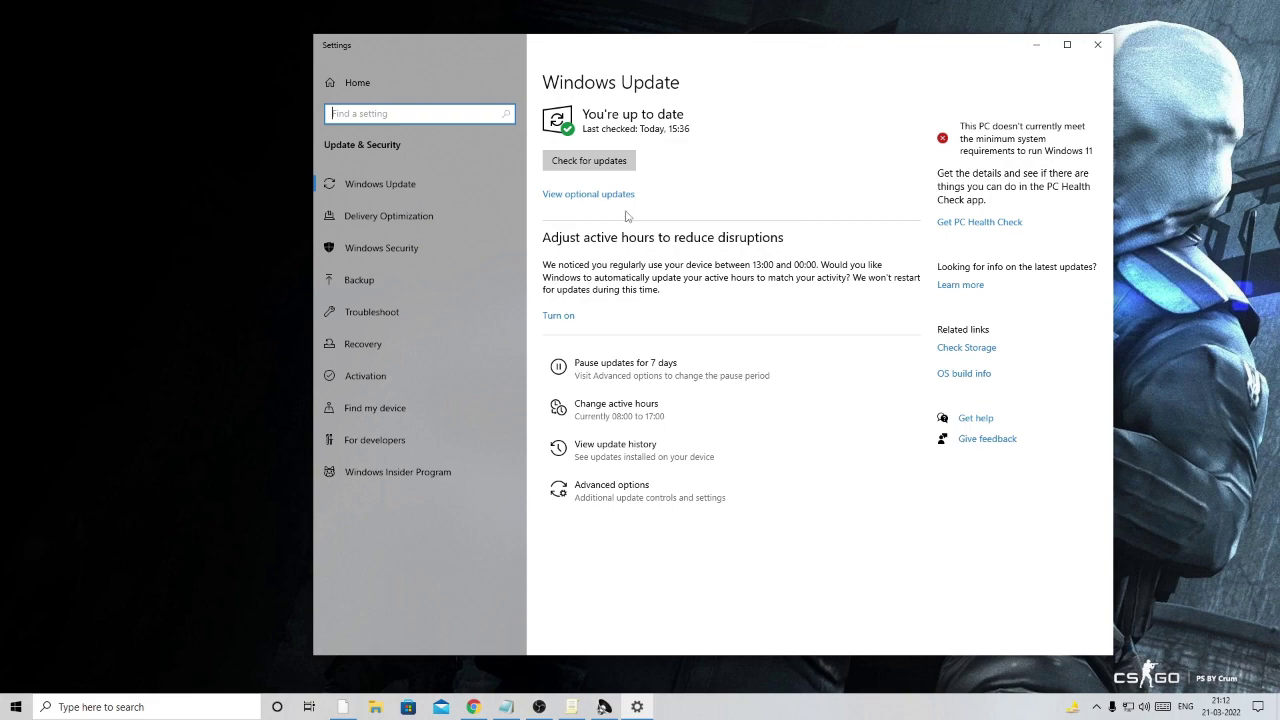
Minimize Settings, bring back the Media Feature Pack page in Chrome, and open its downloads.
click(1036, 44)
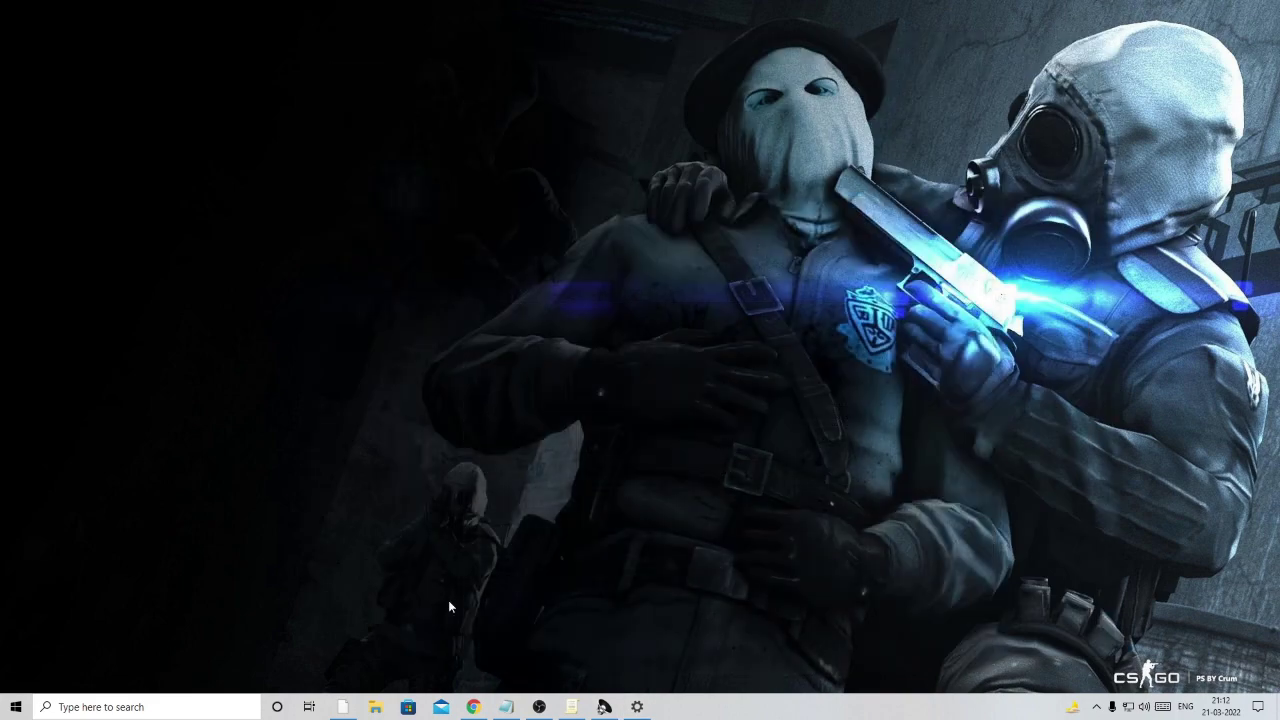
click(473, 707)
scroll(364, 108, up, 1)
scroll(368, 115, up, 1)
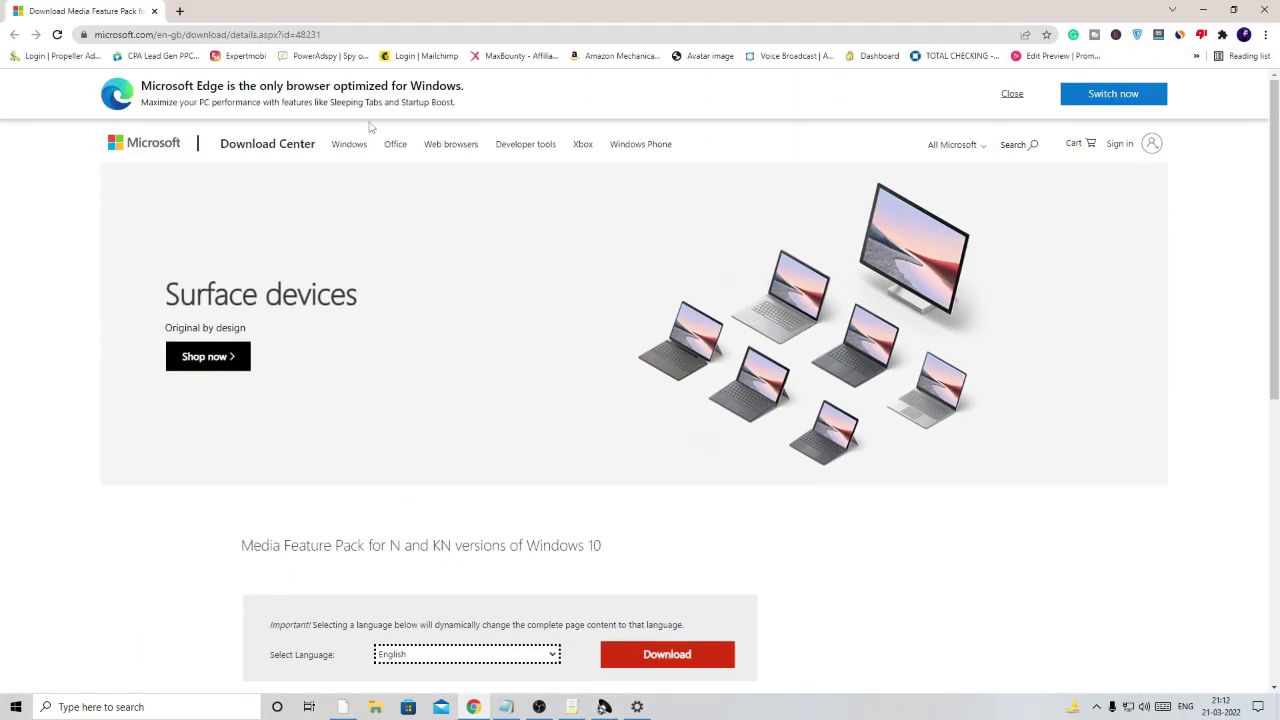
scroll(415, 145, down, 2)
scroll(417, 253, down, 1)
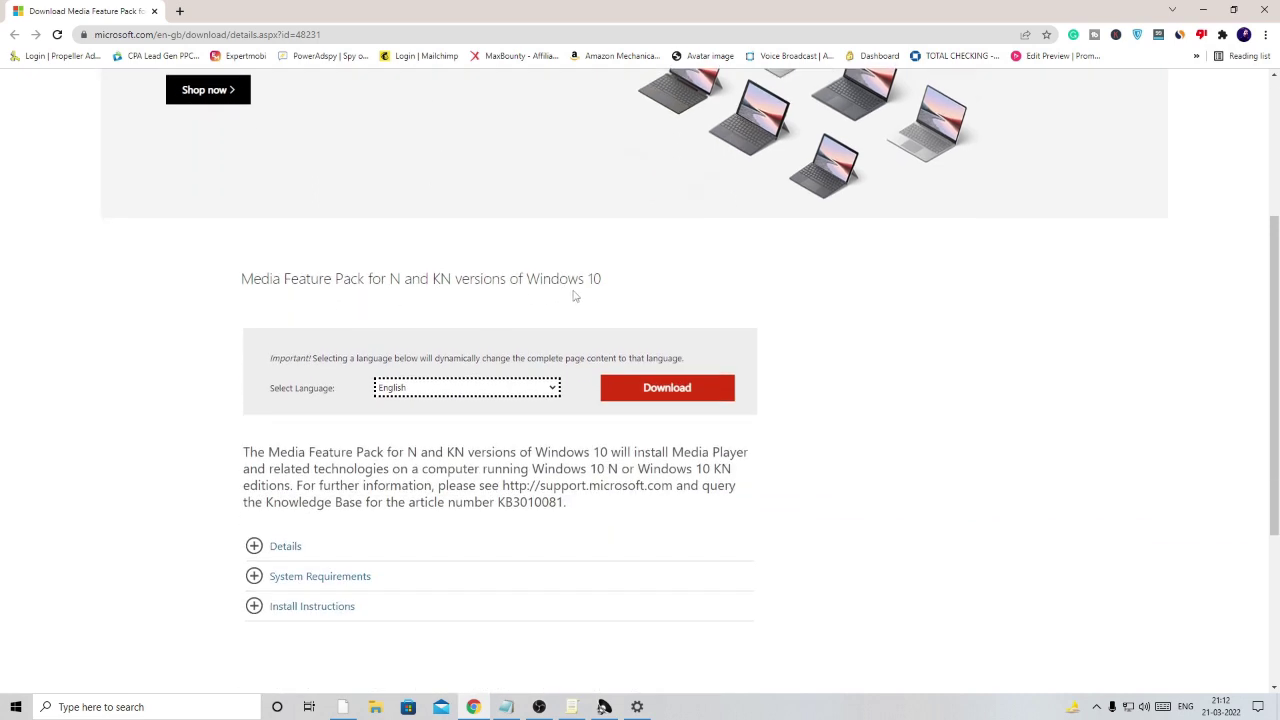
scroll(580, 293, down, 1)
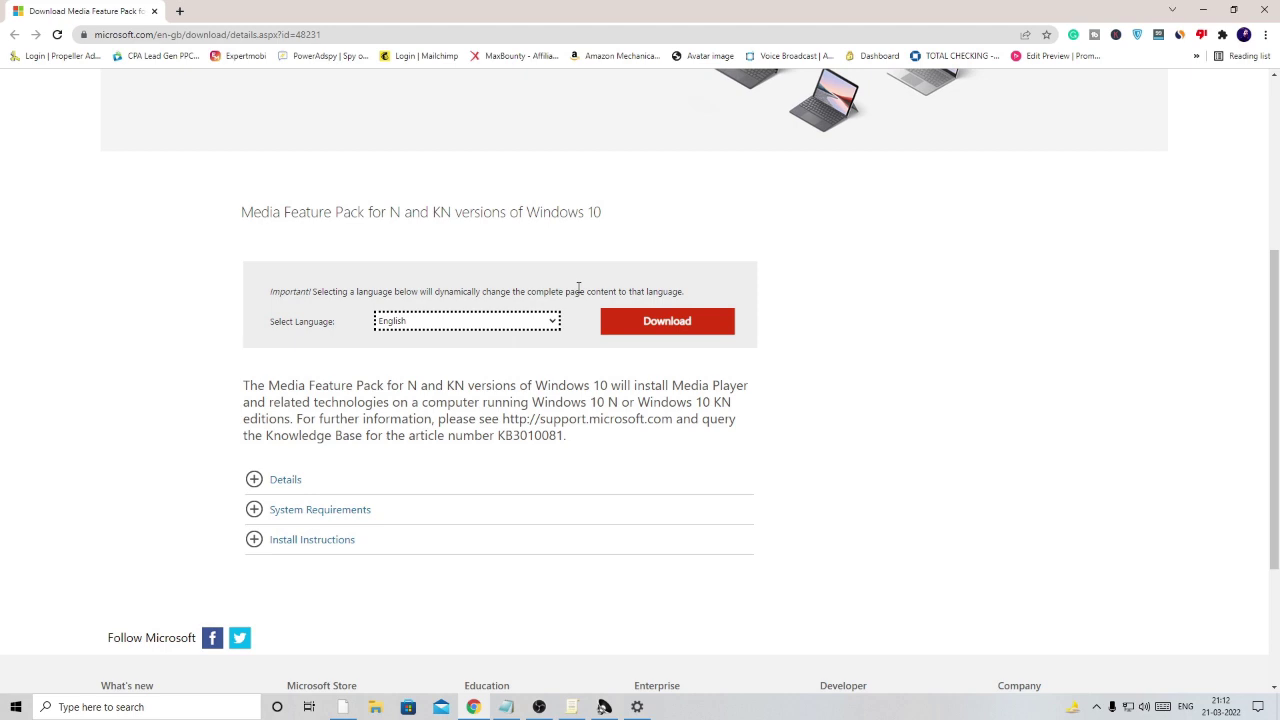
click(352, 38)
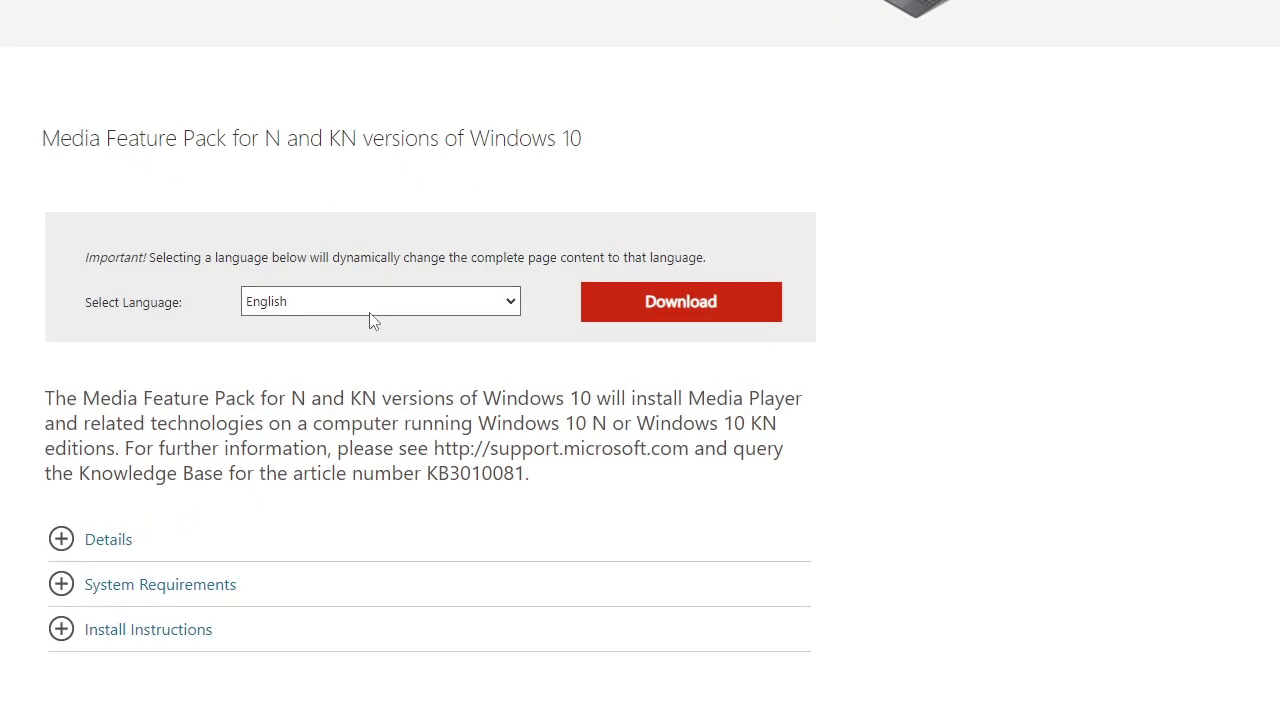
Download the 108.9 MB Microsoft-Windows-MediaFeaturePack-OOB-Package_x64.msu package file.
click(715, 316)
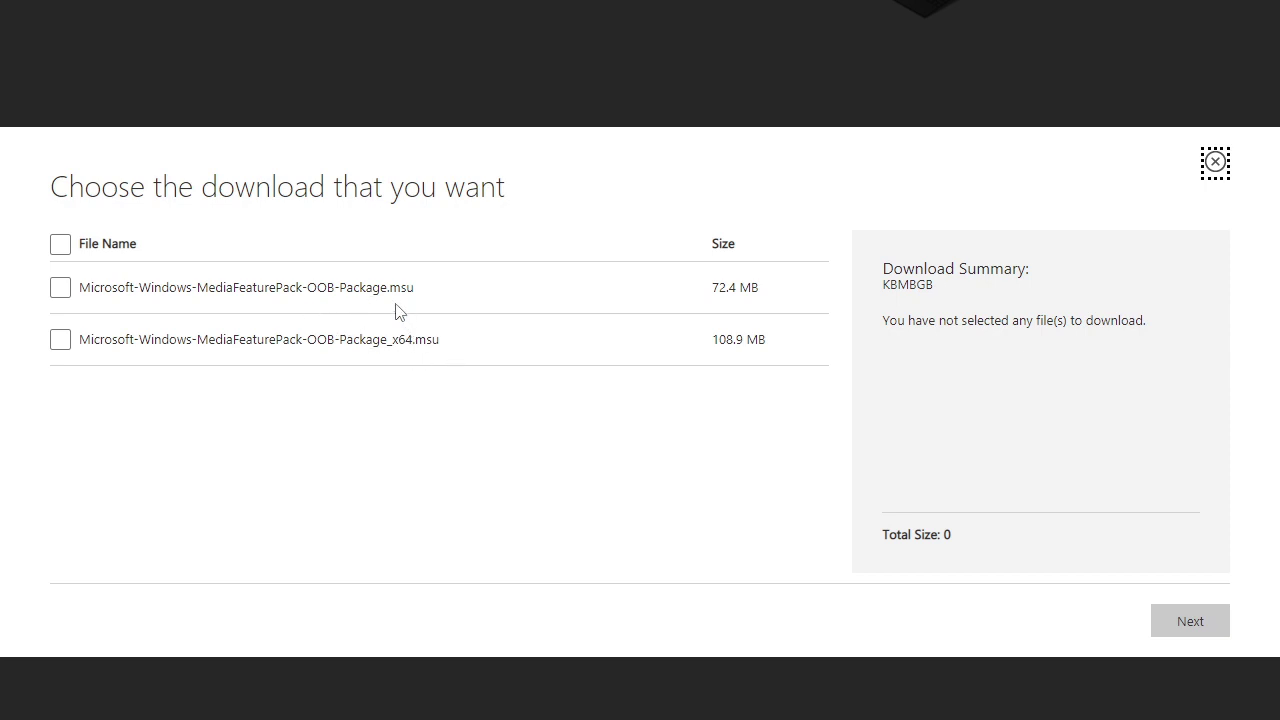
click(60, 345)
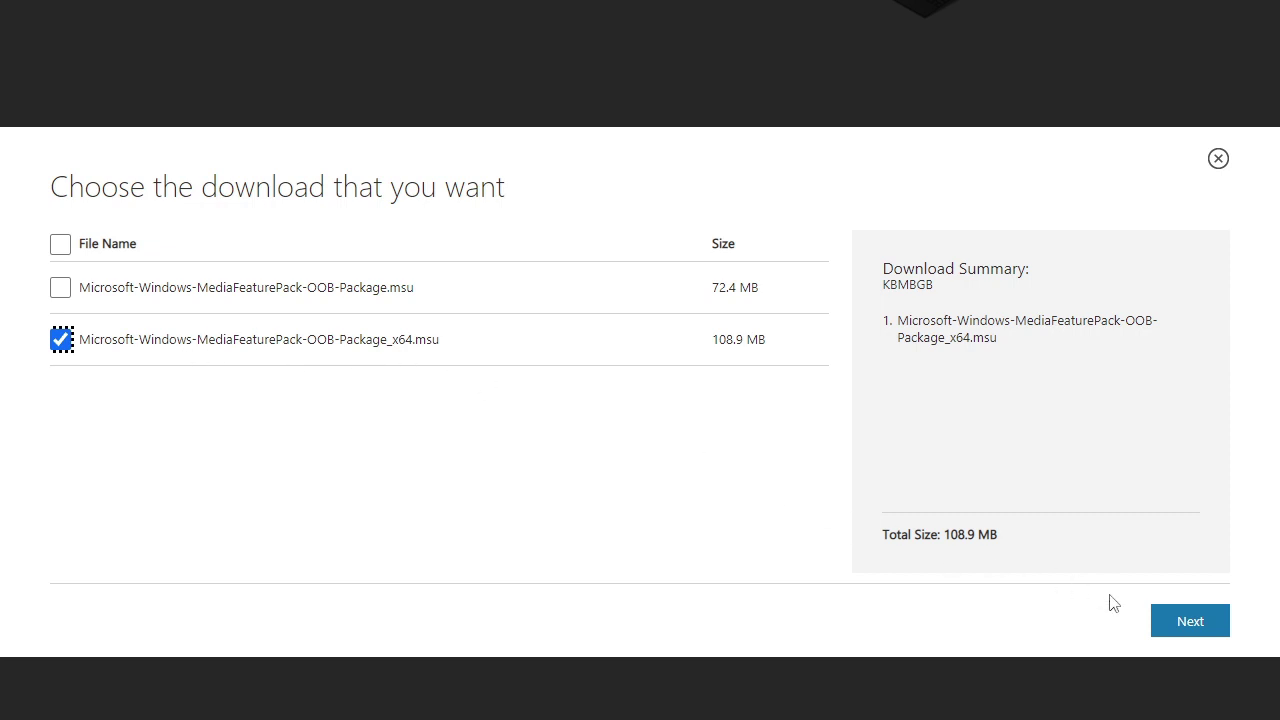
click(1188, 628)
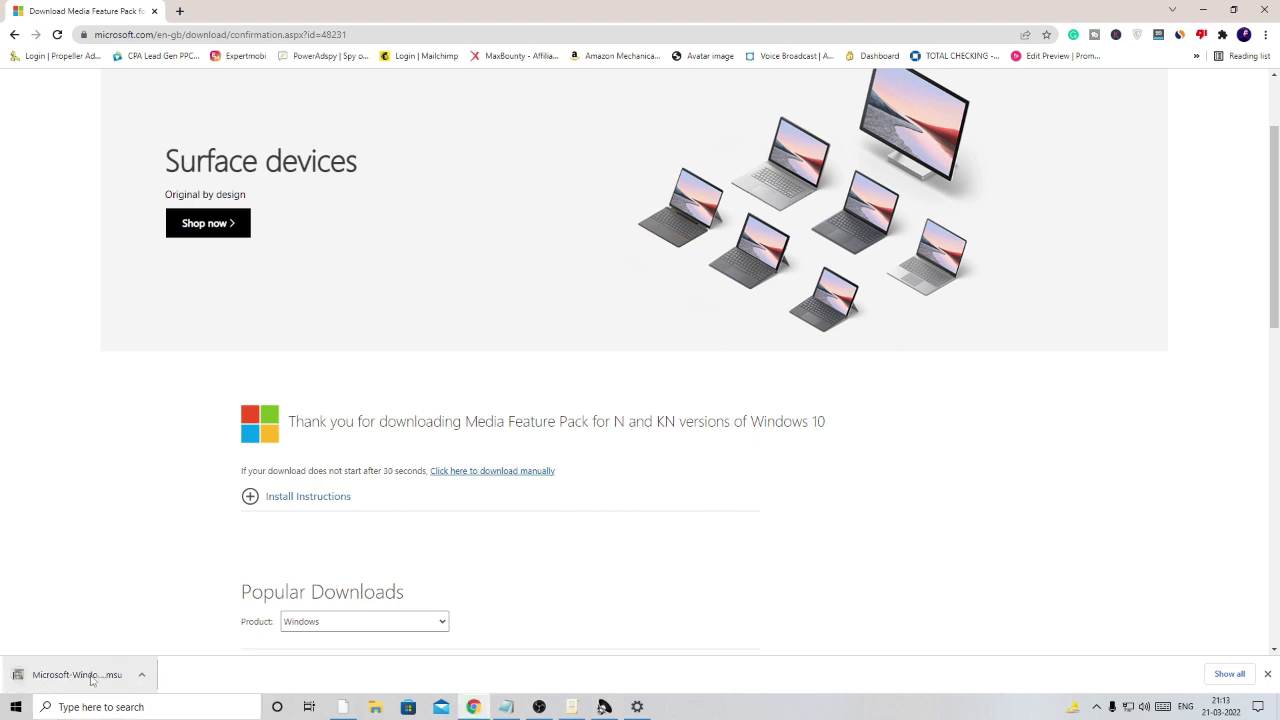
Run the downloaded .msu, accept the licence terms to install KB3010081, then close the installer.
click(92, 677)
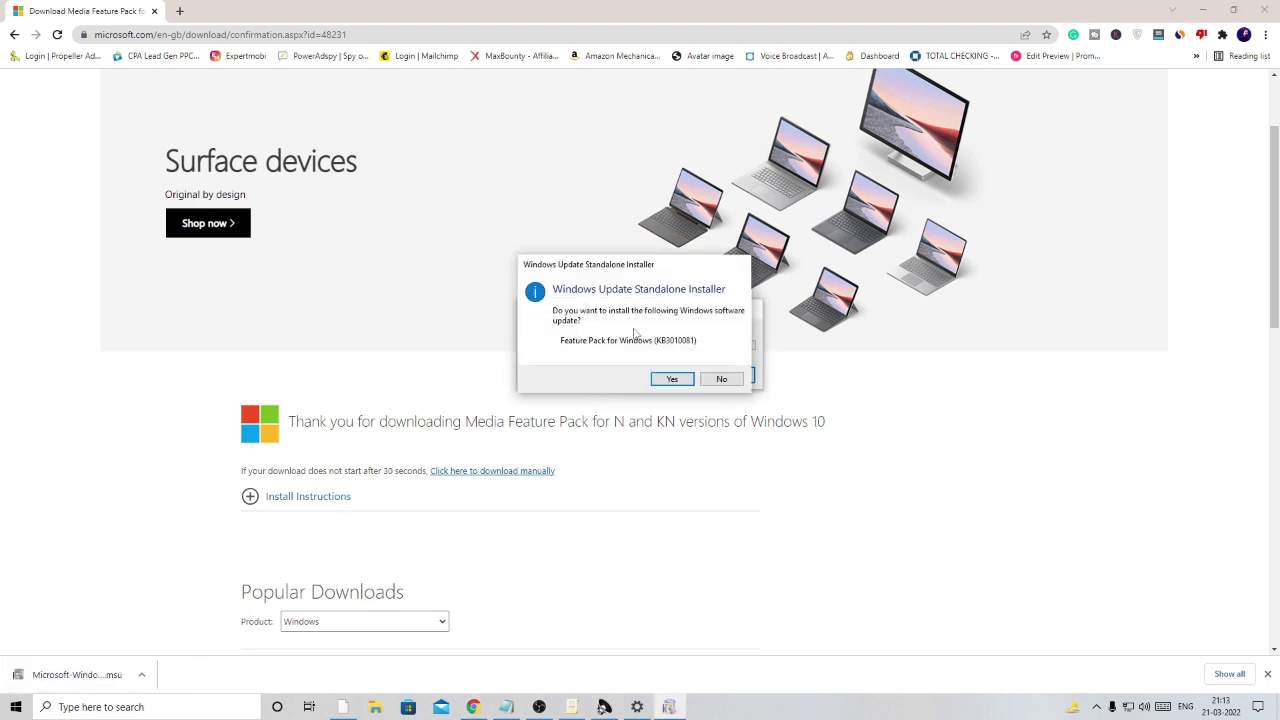
click(671, 378)
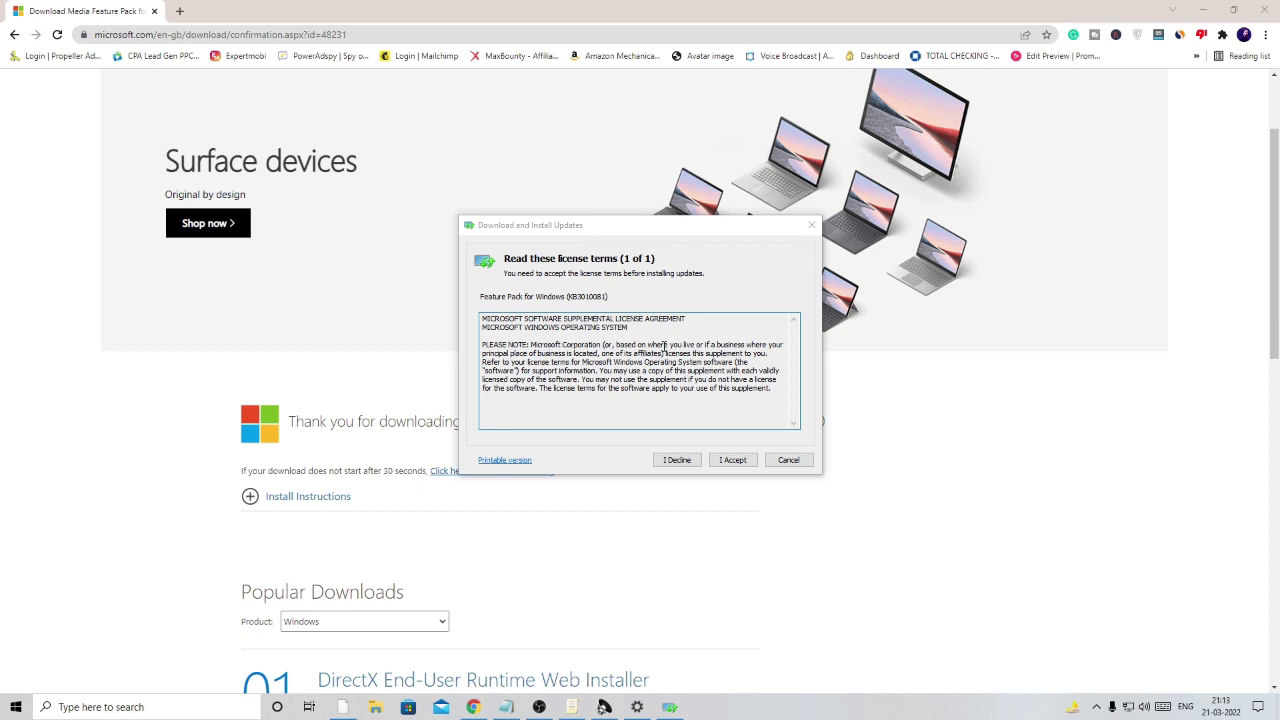
click(733, 460)
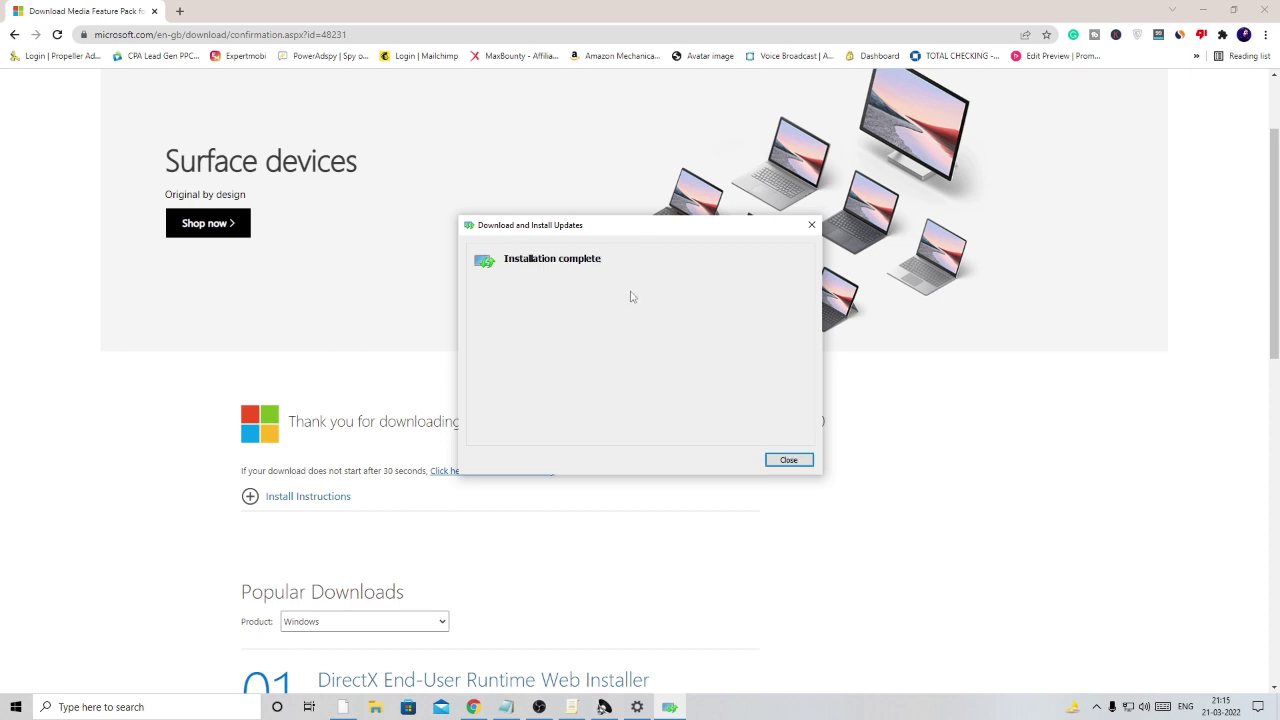
click(789, 461)
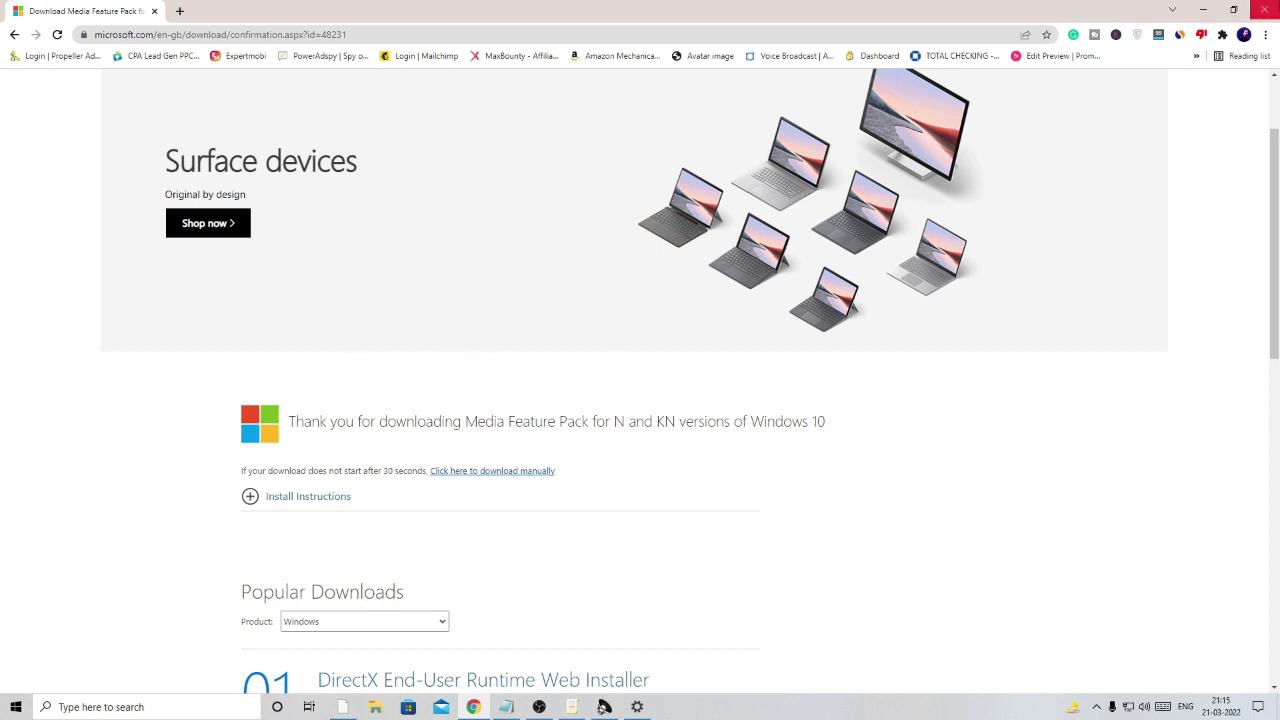
Close Chrome and launch Settings from the Start button's Win+X menu.
click(1264, 9)
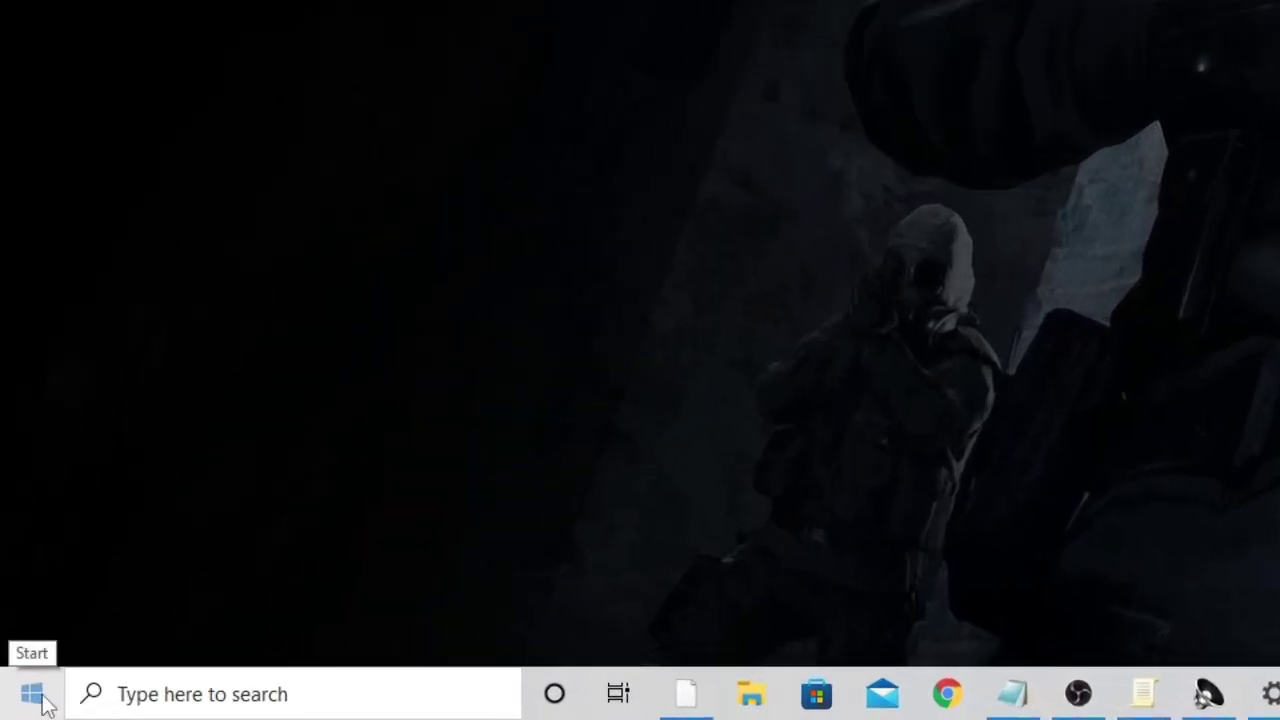
right_click(43, 700)
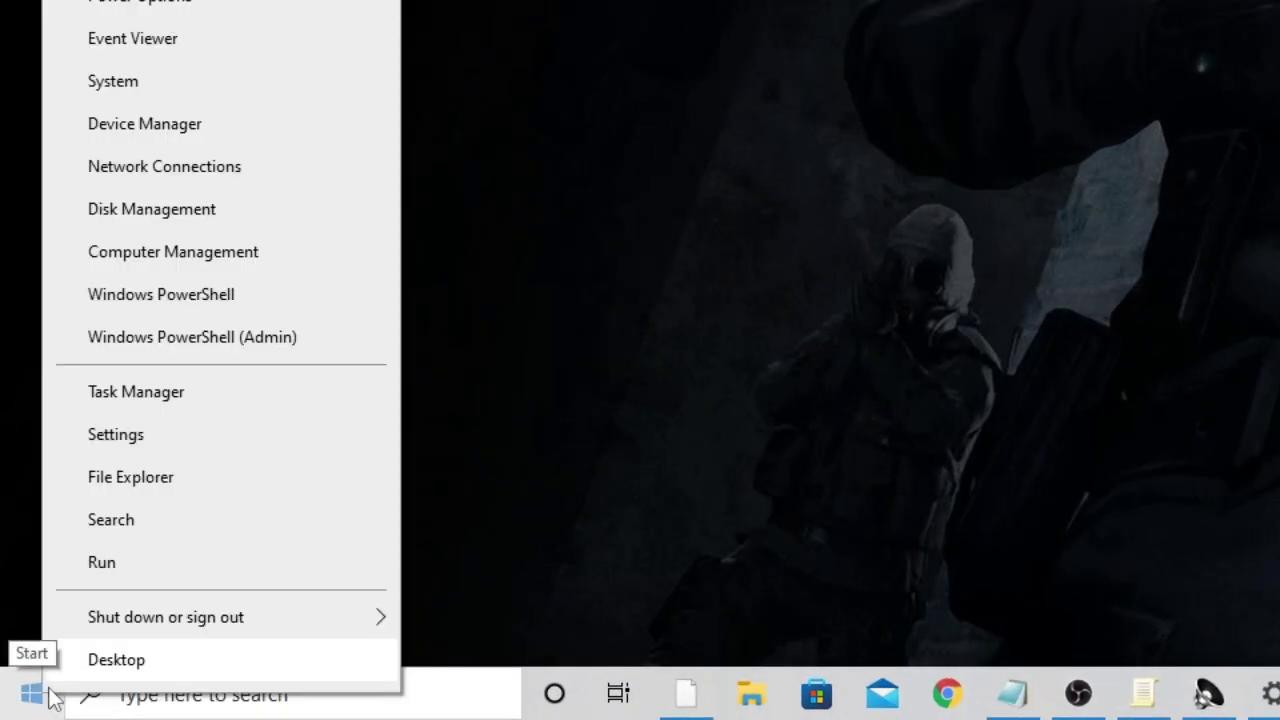
click(159, 445)
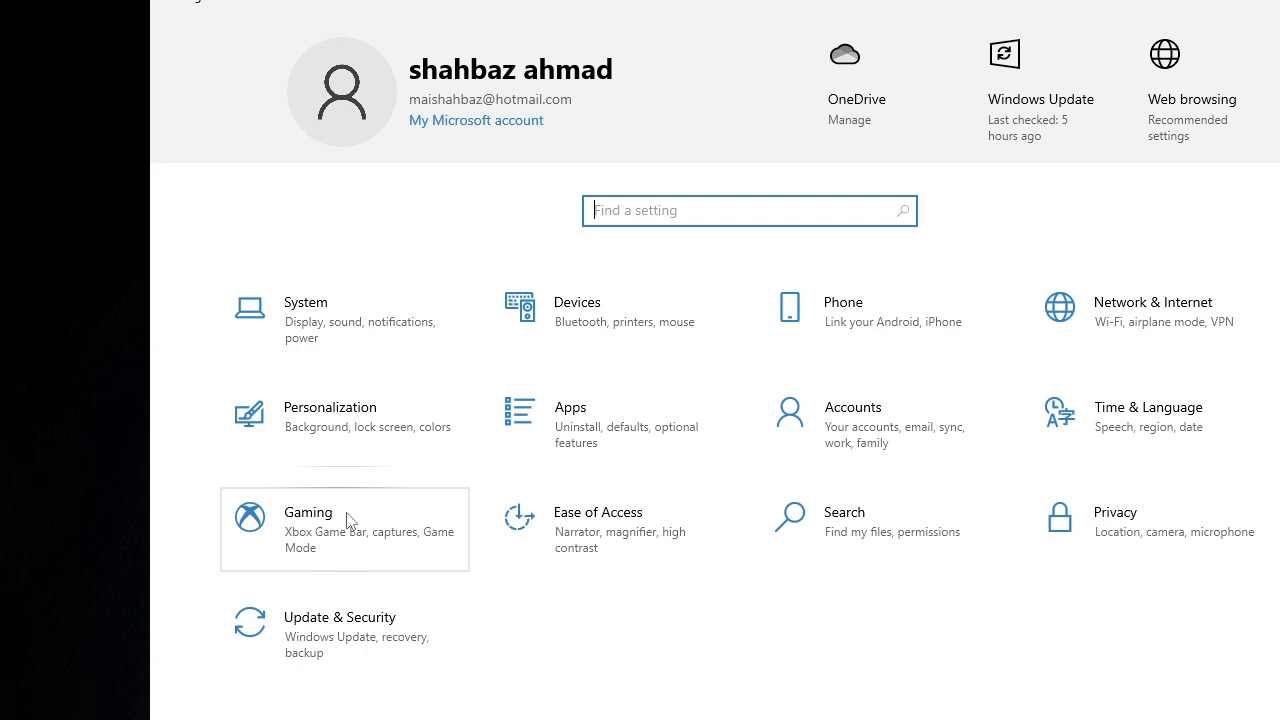
Under Gaming > Xbox Game Bar, toggle the Game Bar off and back on, then scroll its keyboard shortcuts.
click(338, 512)
click(270, 184)
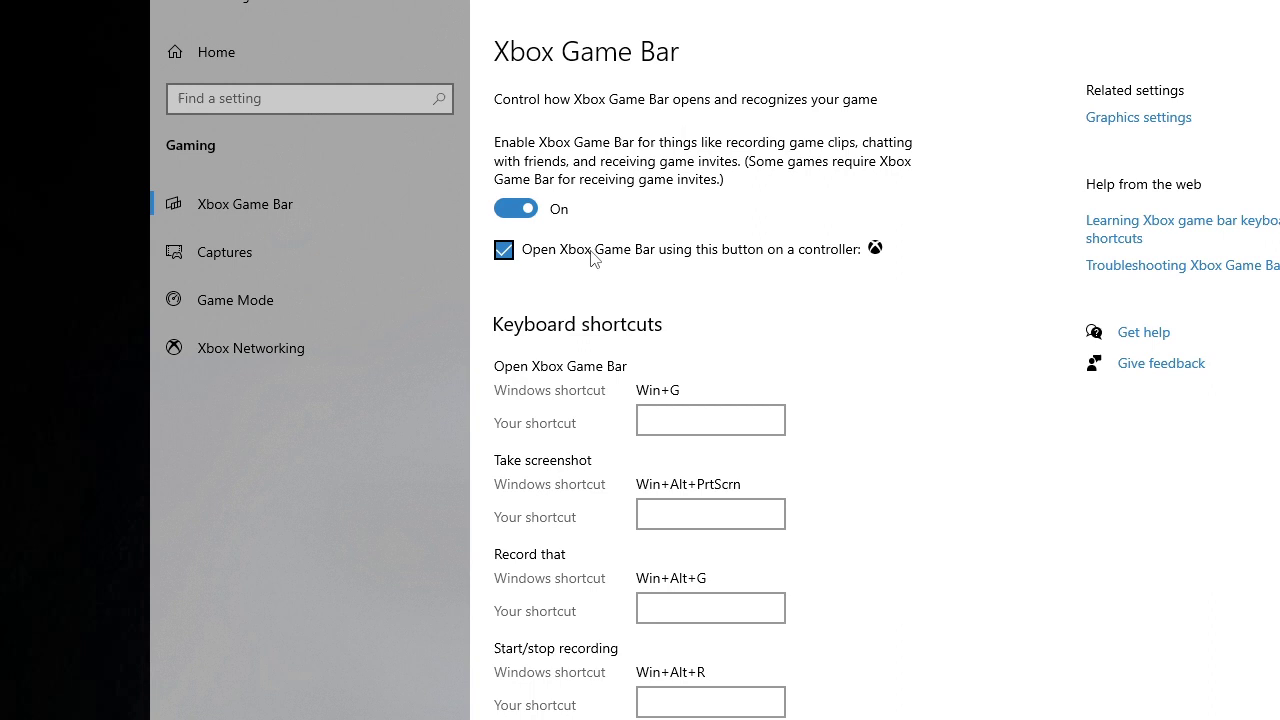
click(530, 212)
click(530, 212)
scroll(608, 450, down, 3)
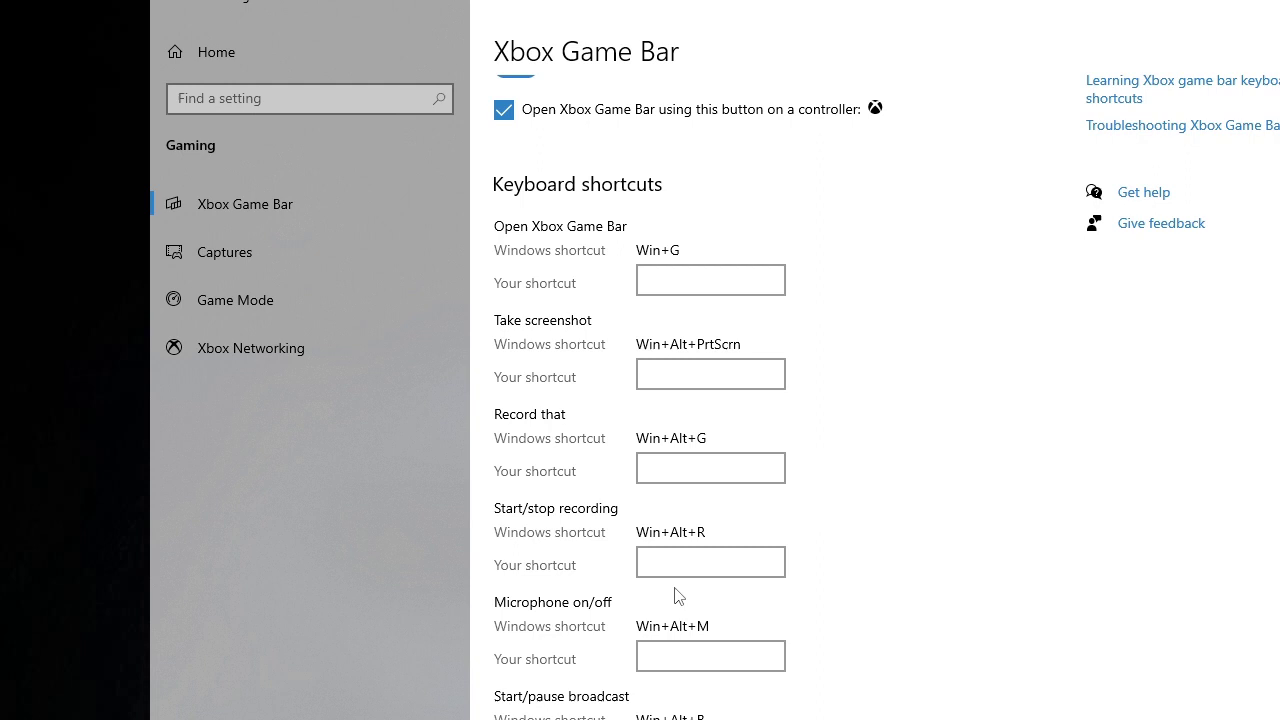
click(677, 561)
On the Captures page, keep background recording on and set maximum recording length to 4 hours.
click(231, 254)
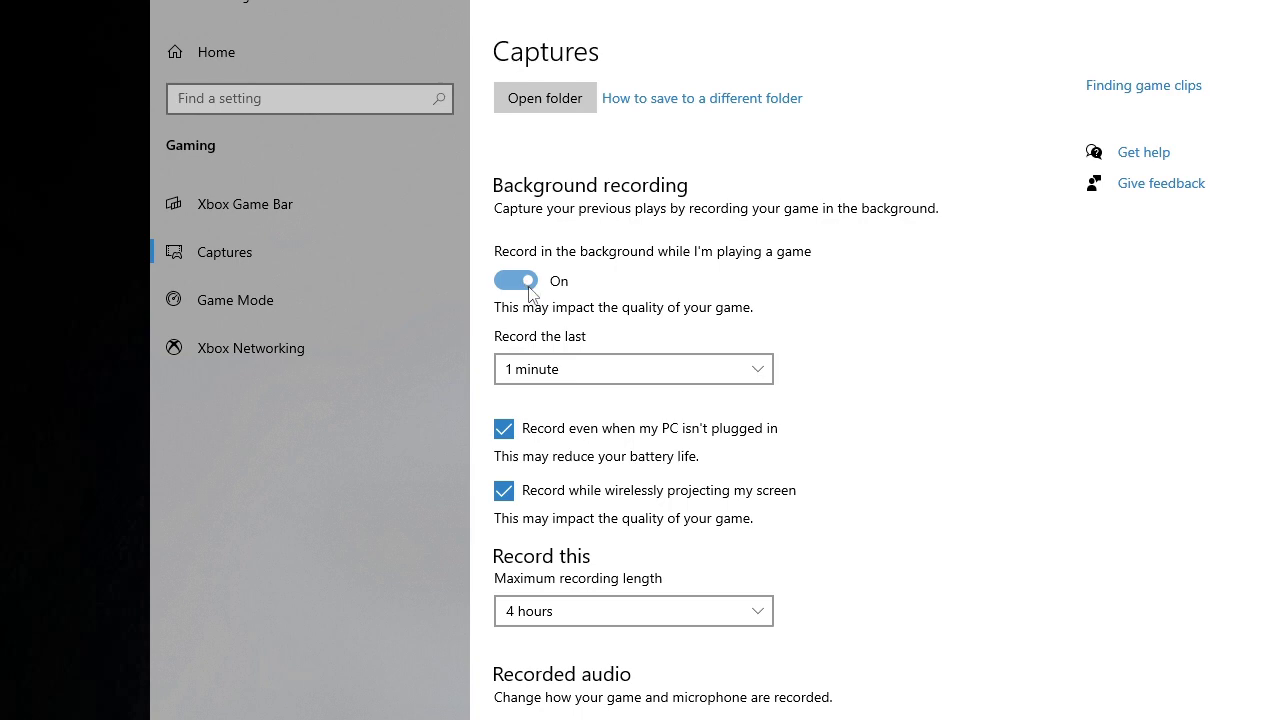
scroll(528, 300, down, 6)
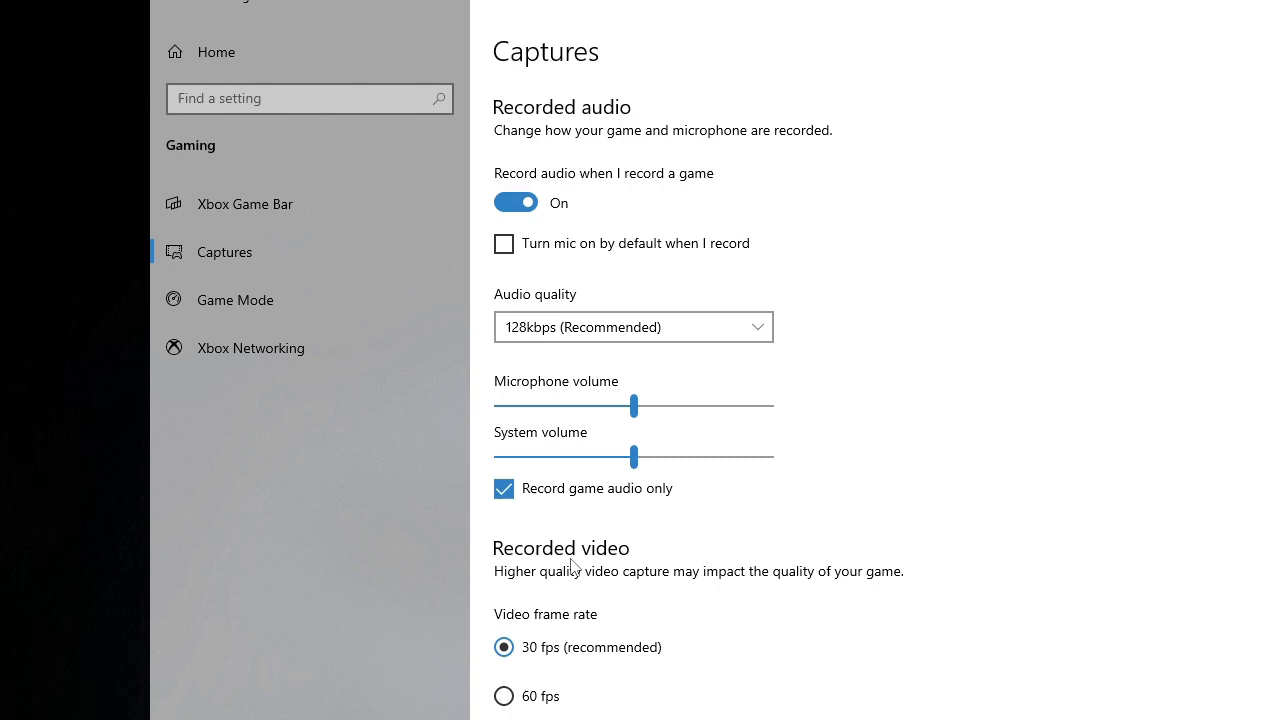
scroll(566, 383, up, 3)
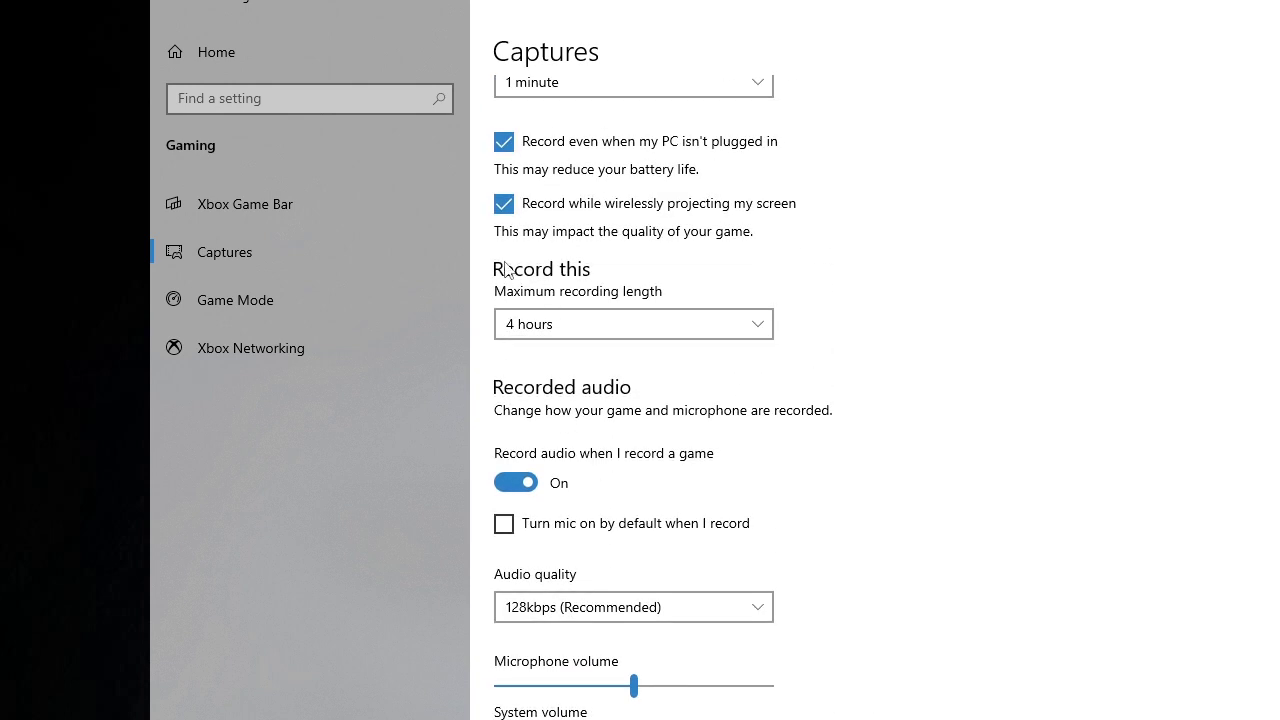
click(652, 322)
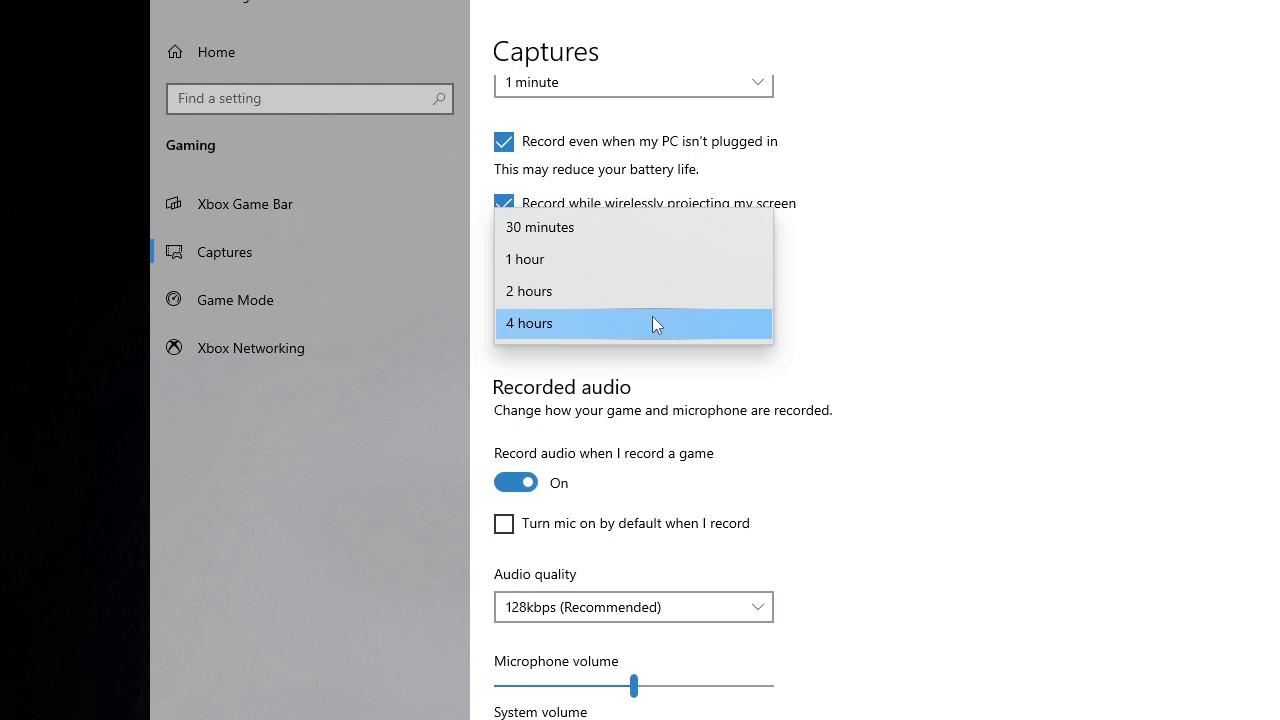
click(683, 262)
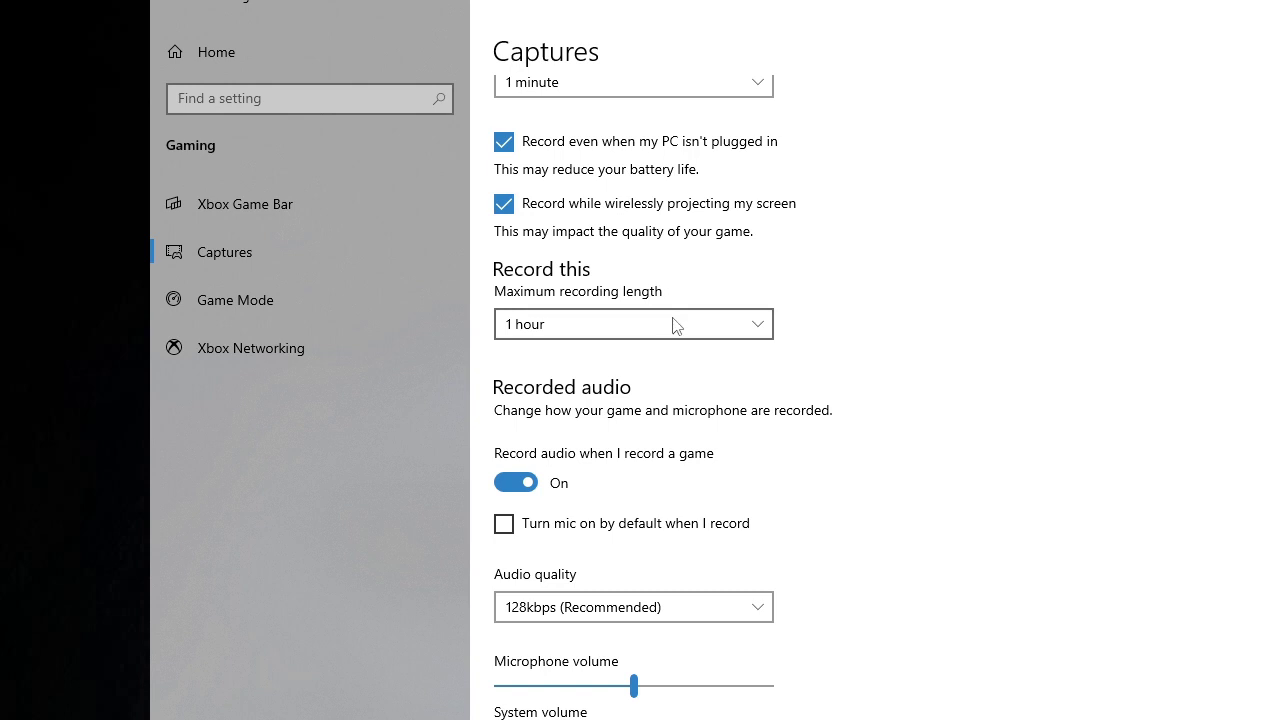
click(675, 325)
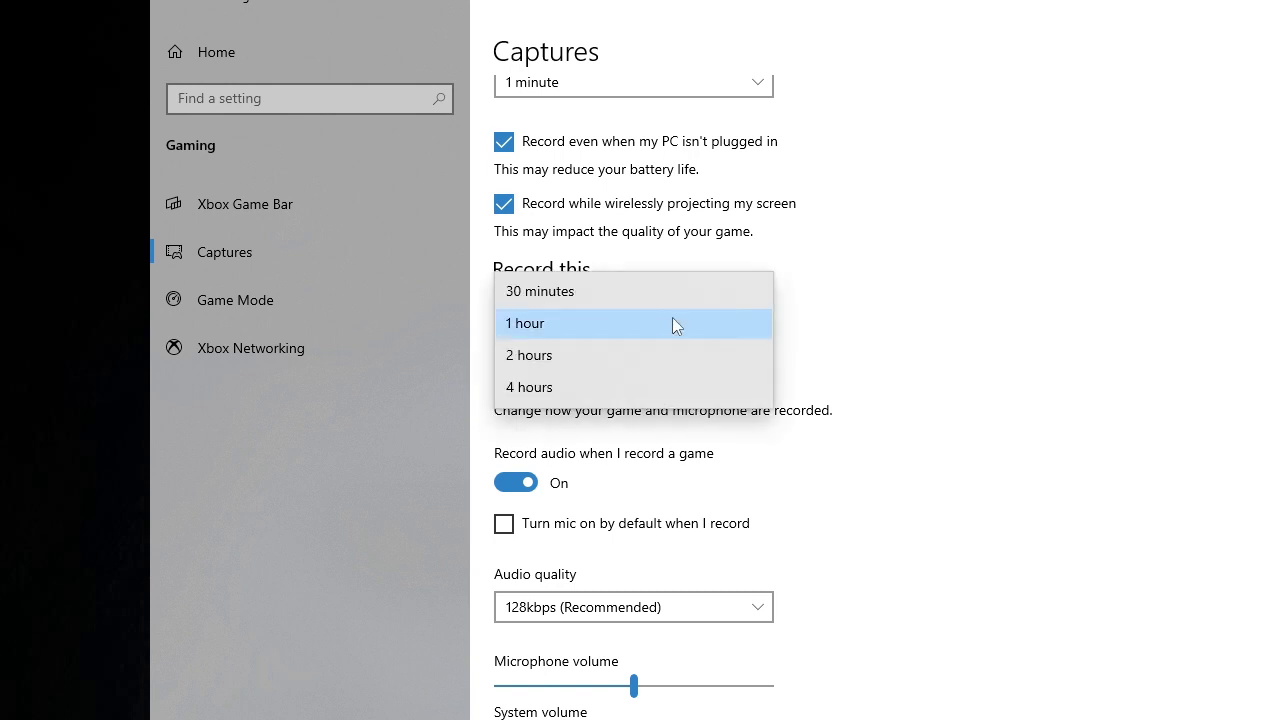
click(554, 388)
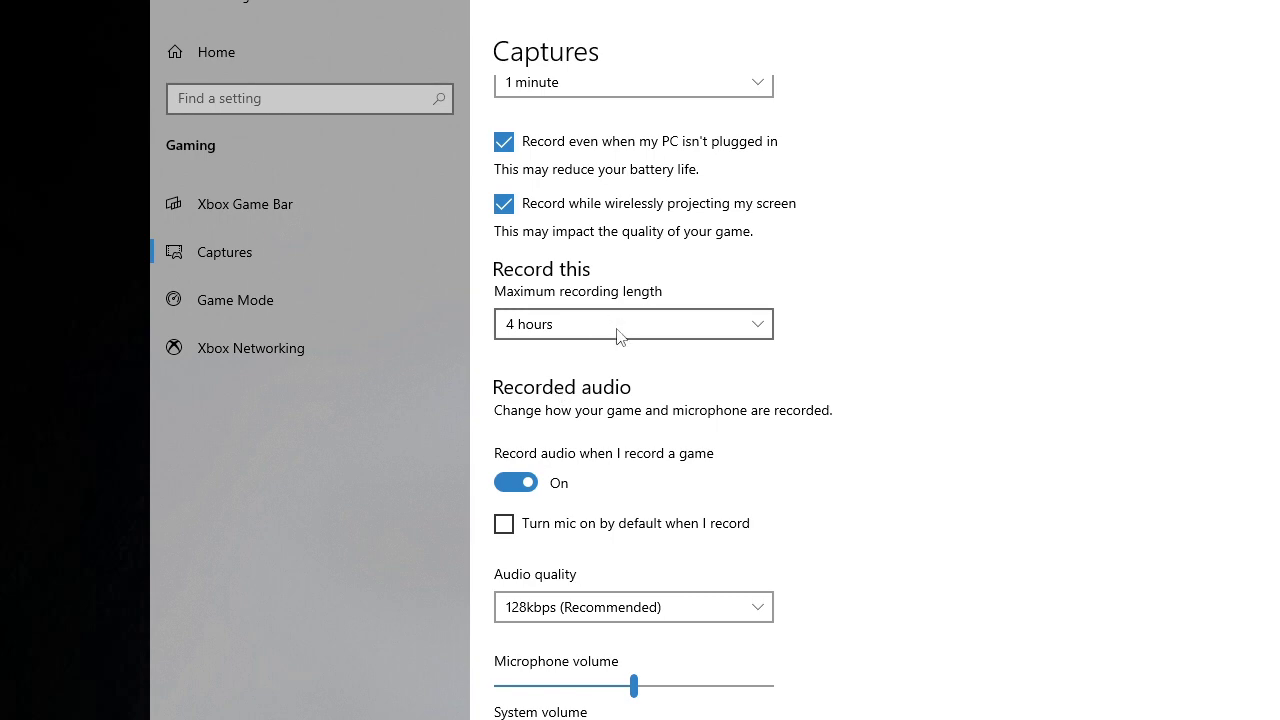
scroll(666, 443, down, 3)
scroll(640, 430, up, 5)
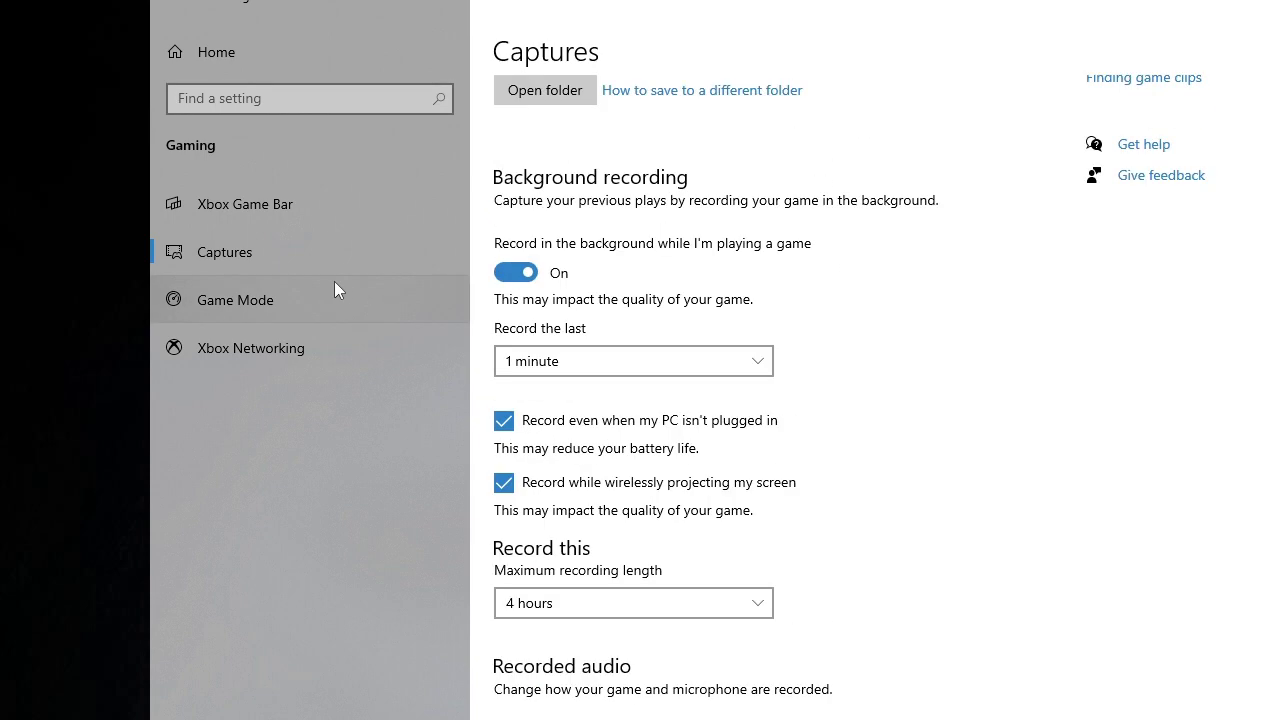
Confirm Game Mode is on, close Settings with Alt+F4, and pick an item from the desktop context menu.
click(273, 300)
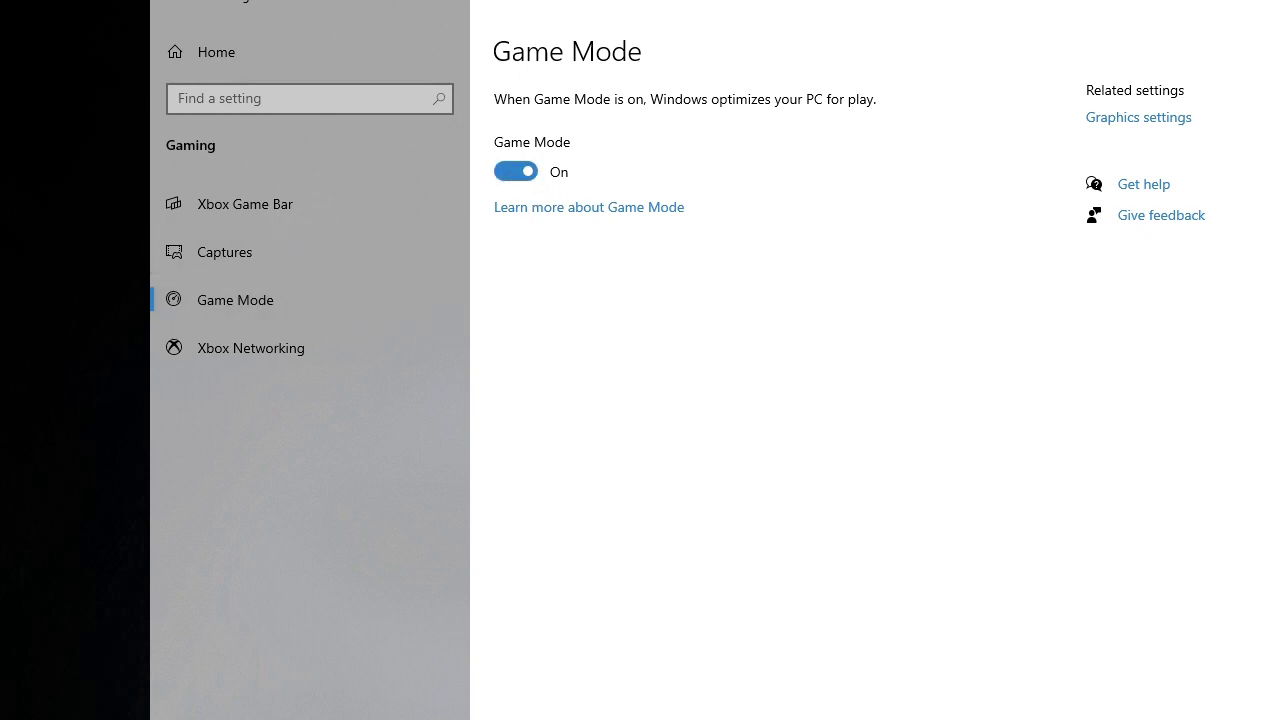
key(alt+F4)
right_click(774, 292)
click(800, 346)
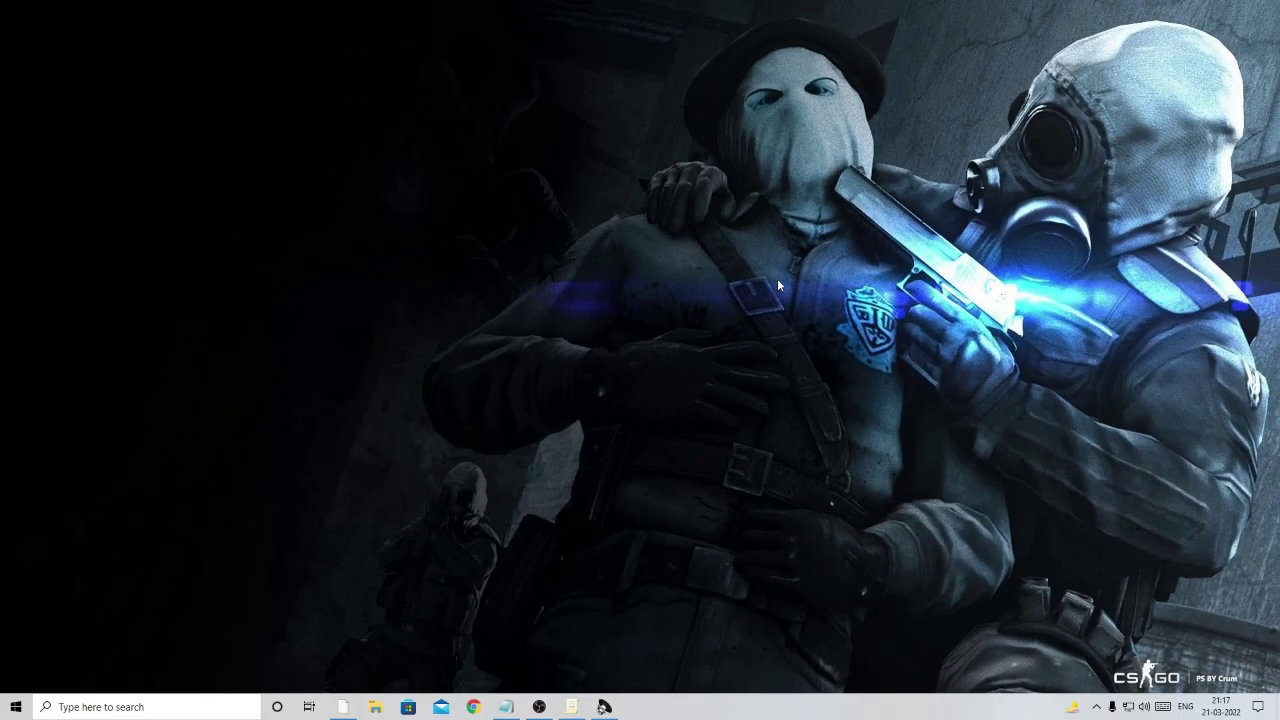